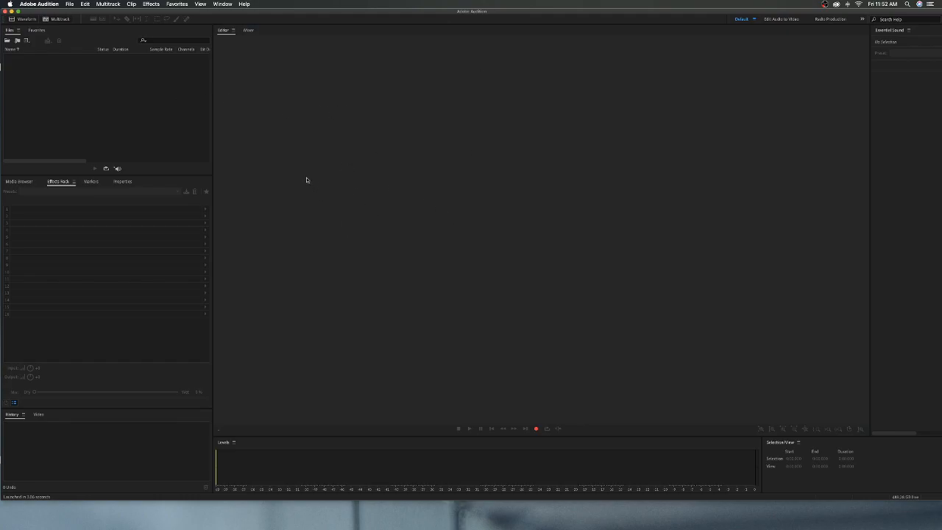
# Step: Start a new multitrack session named January 17 and set its folder to January Sermons inside Documents > Sermon Audio
pyautogui.click(61, 23)
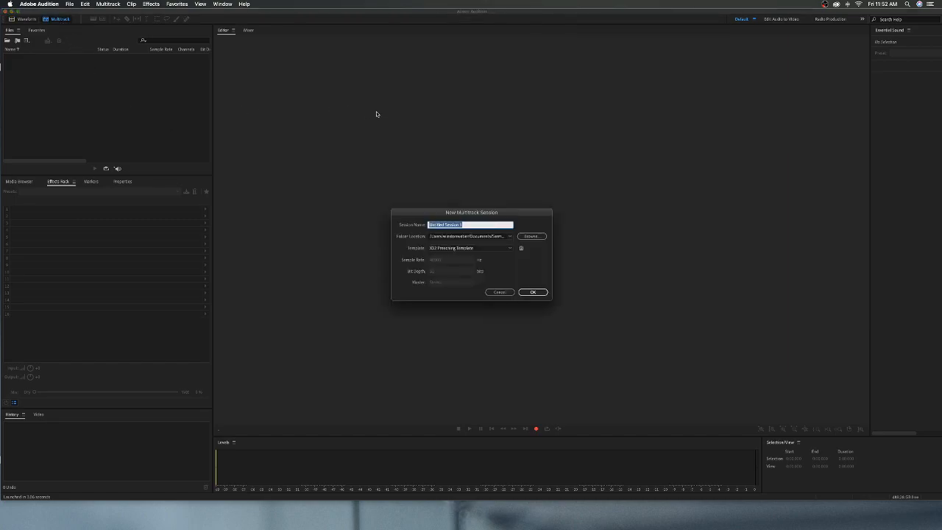
pyautogui.write('Je')
pyautogui.click(396, 228)
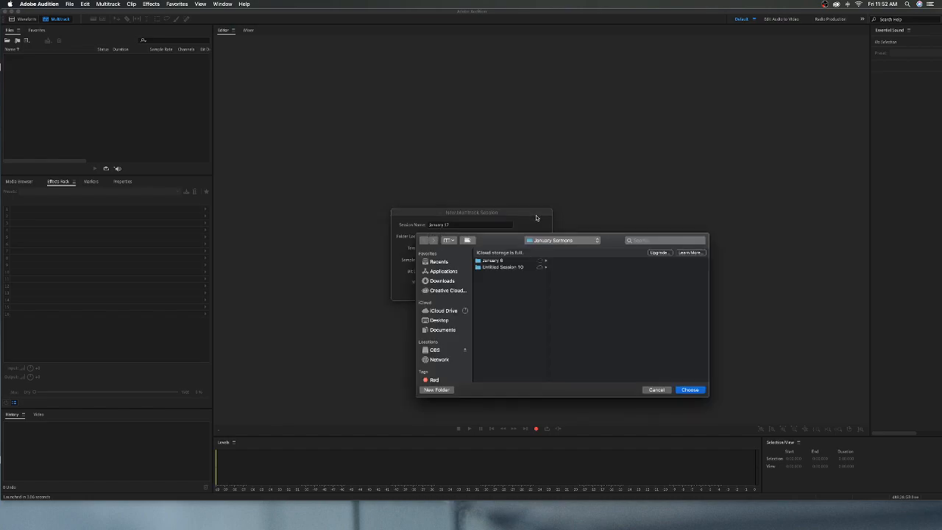
pyautogui.click(439, 330)
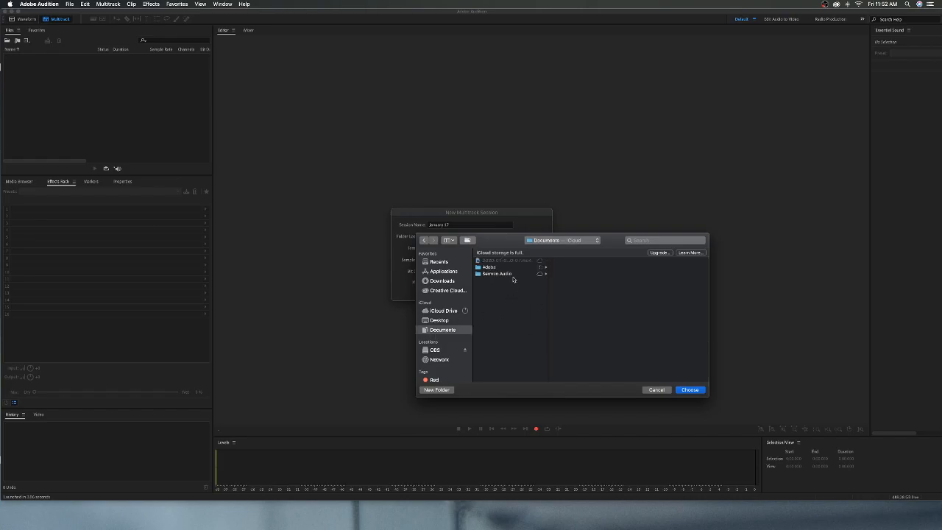
pyautogui.click(508, 273)
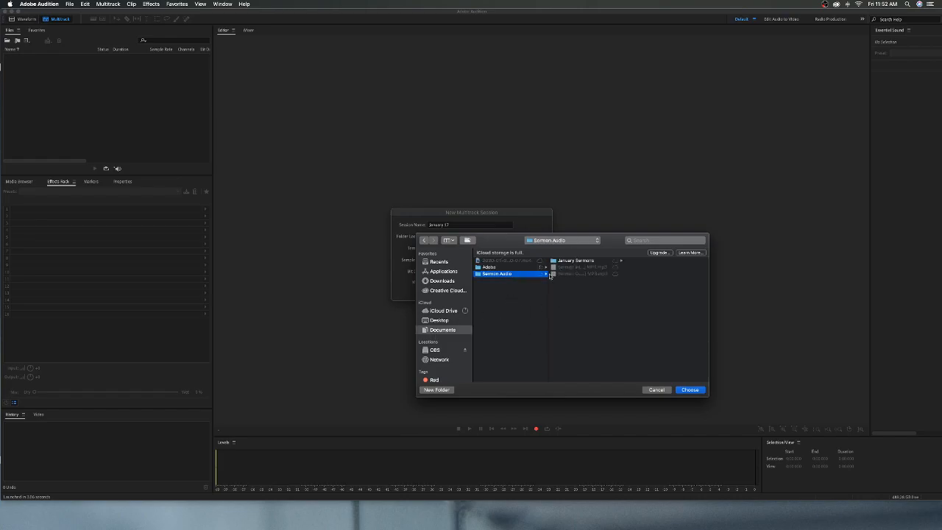
pyautogui.click(584, 260)
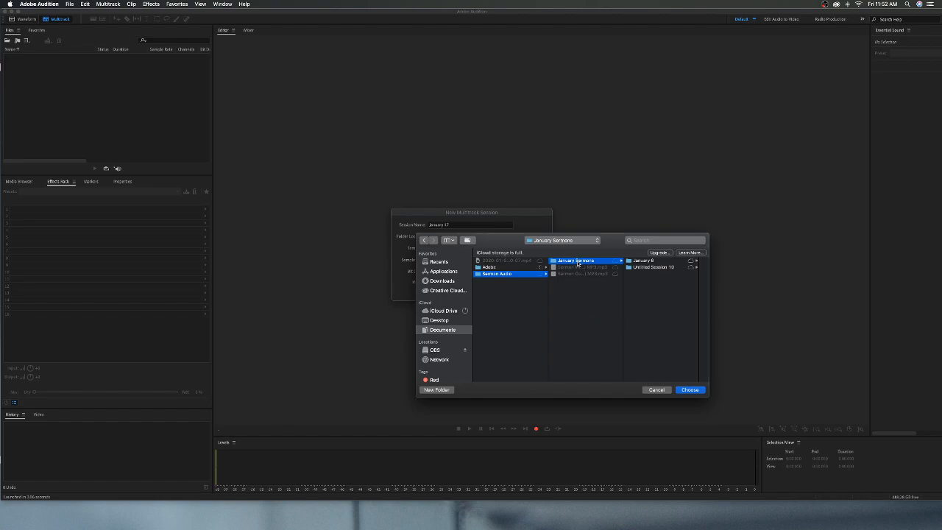
pyautogui.click(689, 390)
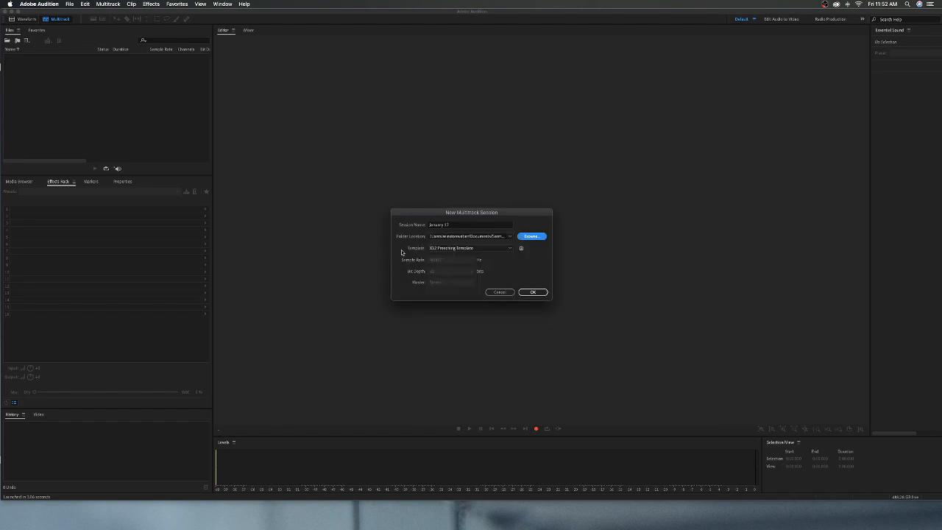
# Step: Choose the X32 Preaching Template for the new session and create it
pyautogui.click(440, 250)
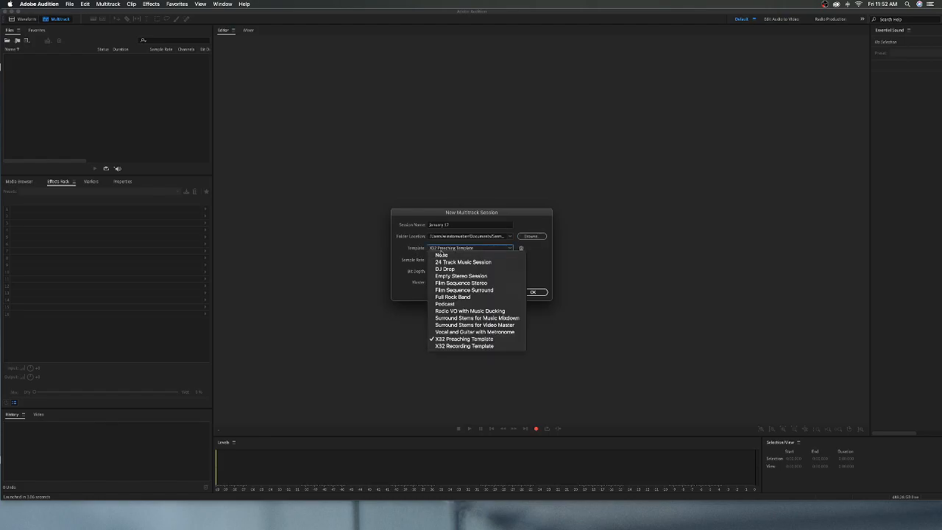
pyautogui.click(512, 340)
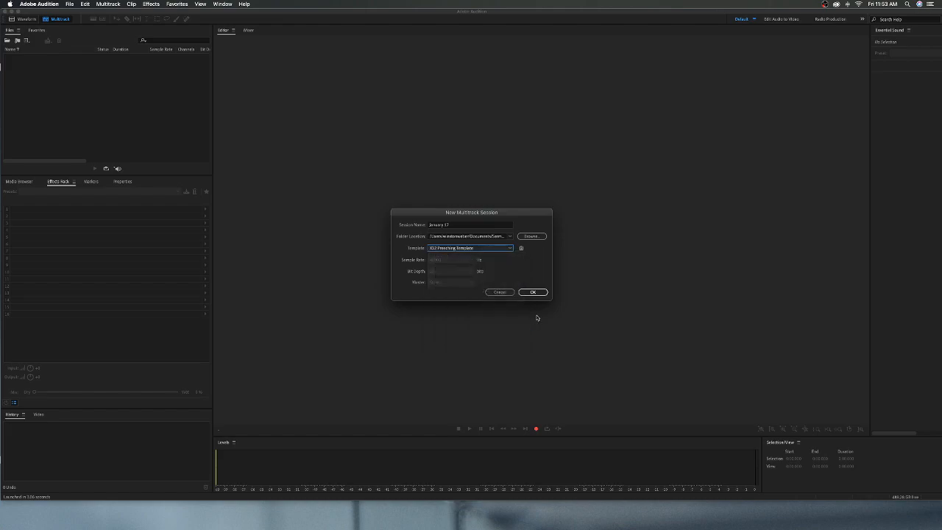
pyautogui.click(532, 292)
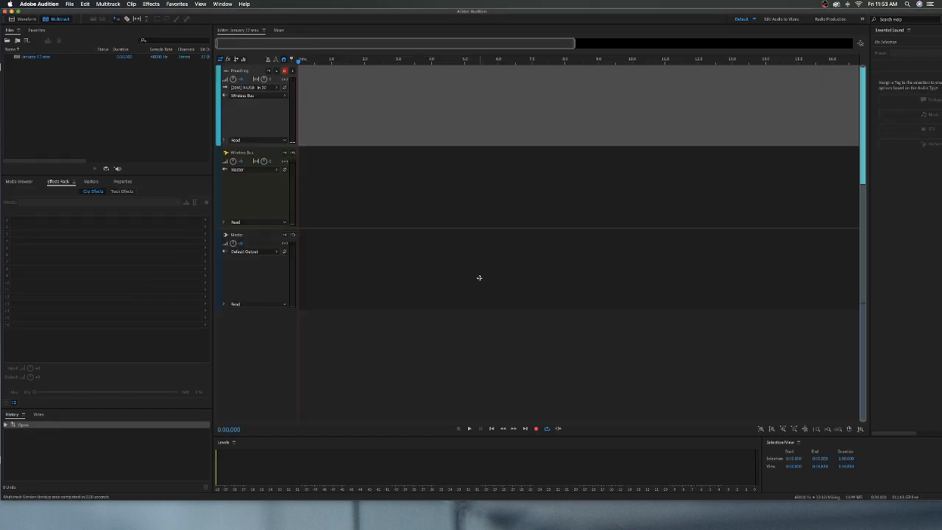
# Step: Set the Preaching track's input to the mono channel [20M] X-USB: In 20
pyautogui.scroll(3, 286, 214)
pyautogui.scroll(-1, 285, 213)
pyautogui.scroll(1, 285, 211)
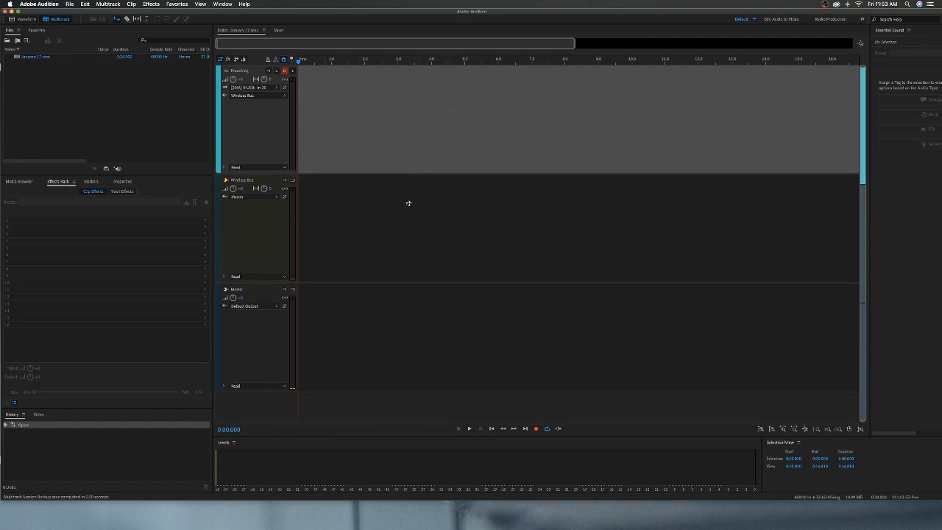
pyautogui.scroll(1, 264, 159)
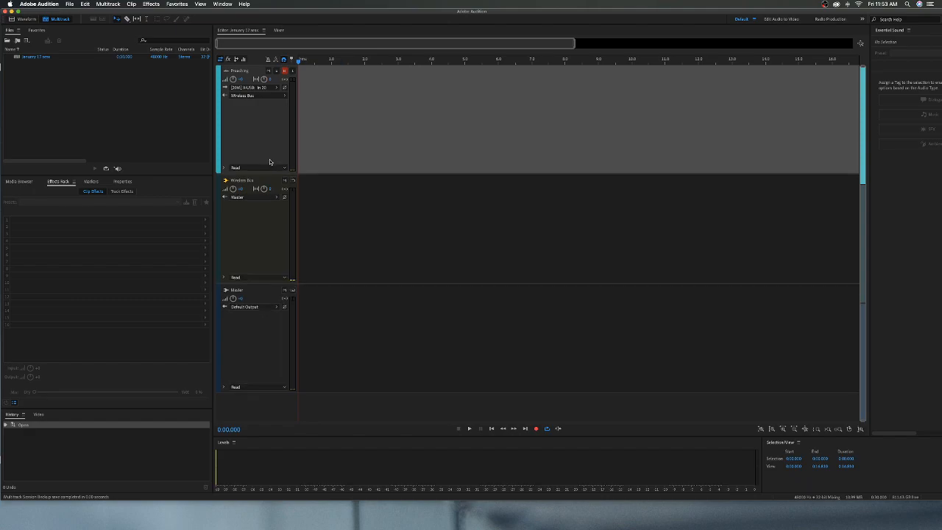
pyautogui.click(250, 87)
pyautogui.moveTo(298, 102)
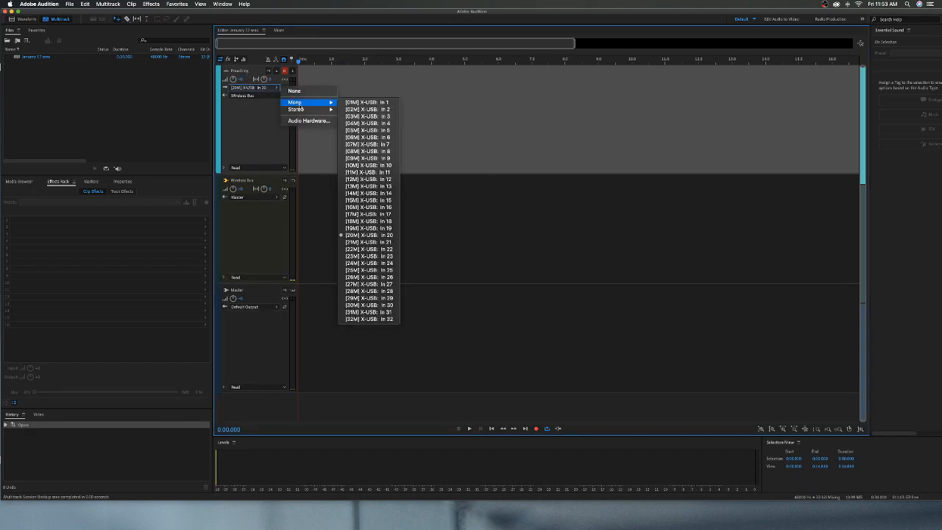
pyautogui.click(383, 236)
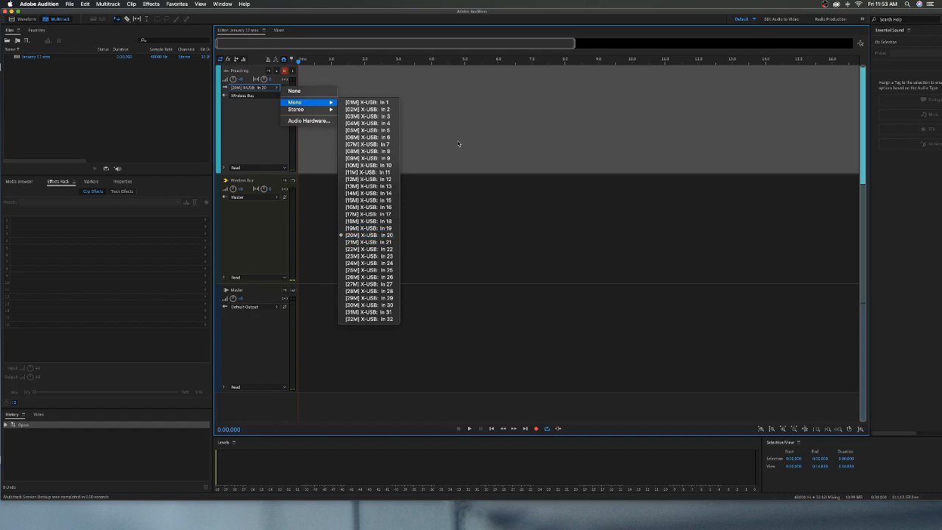
# Step: Record about 30 seconds on the Preaching track, pause the transport, and shift the recorded clip to start at about 7.7 seconds
pyautogui.click(536, 428)
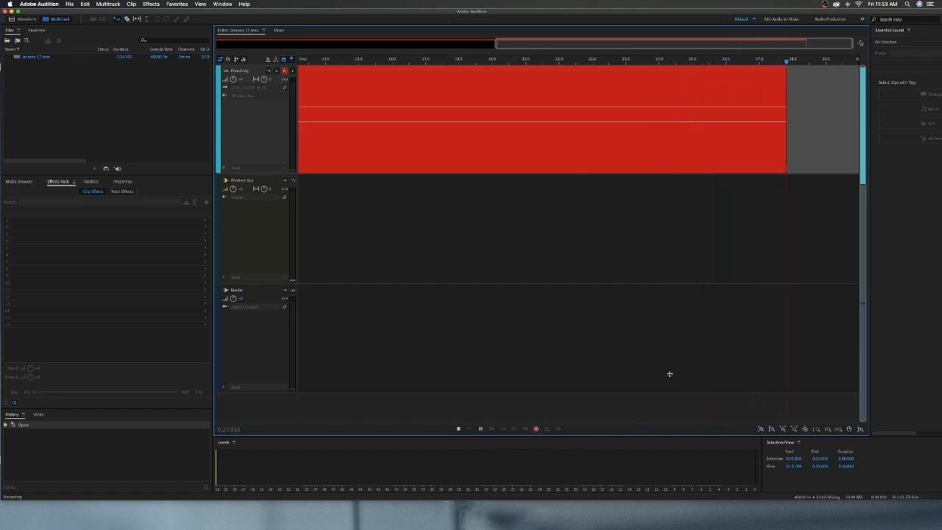
pyautogui.click(537, 428)
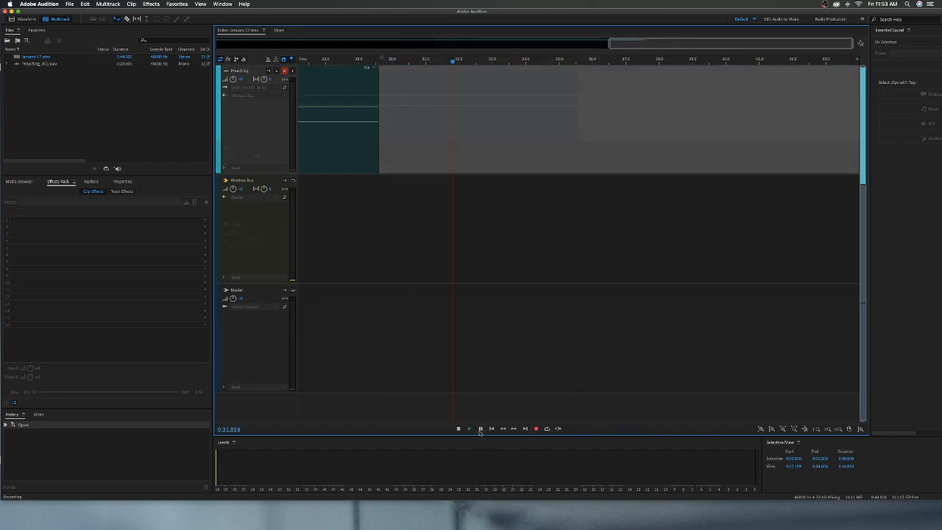
pyautogui.click(480, 431)
pyautogui.scroll(-5, 381, 58)
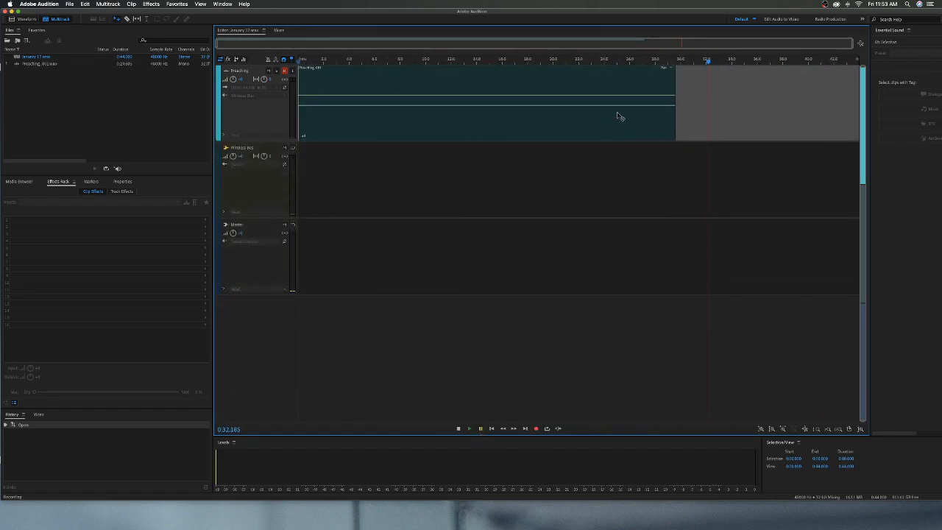
pyautogui.moveTo(453, 79); pyautogui.dragTo(549, 107)
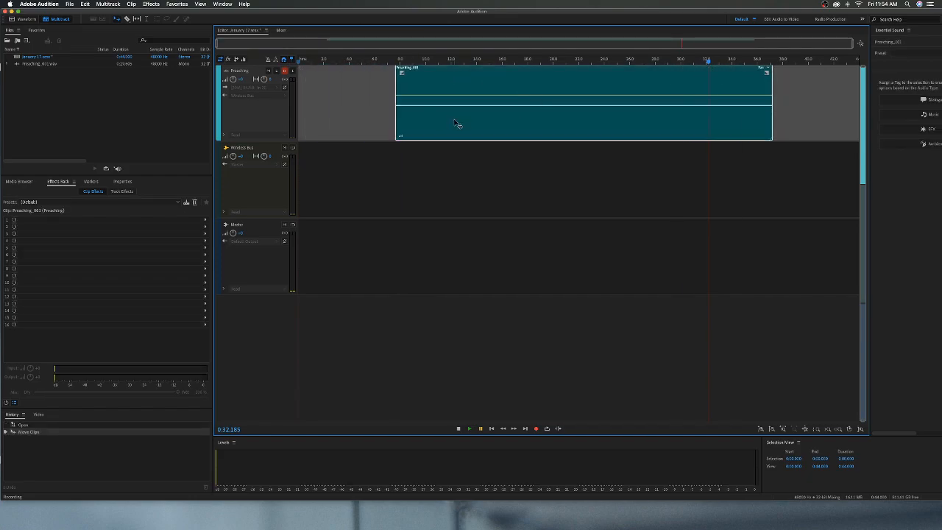
# Step: Import the Sermon Intro and Sermon Outro MP3 files from the Sermon Audio folder in Documents
pyautogui.click(150, 137)
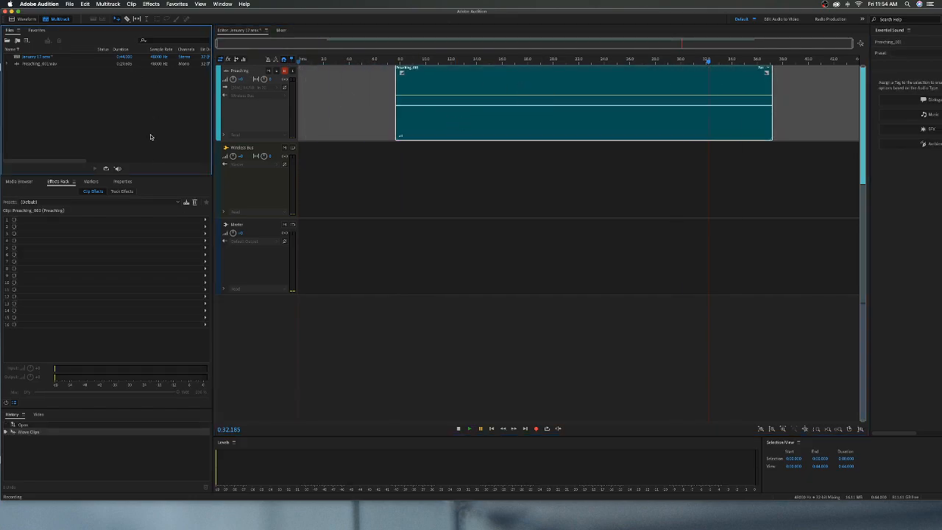
pyautogui.press('super+i')
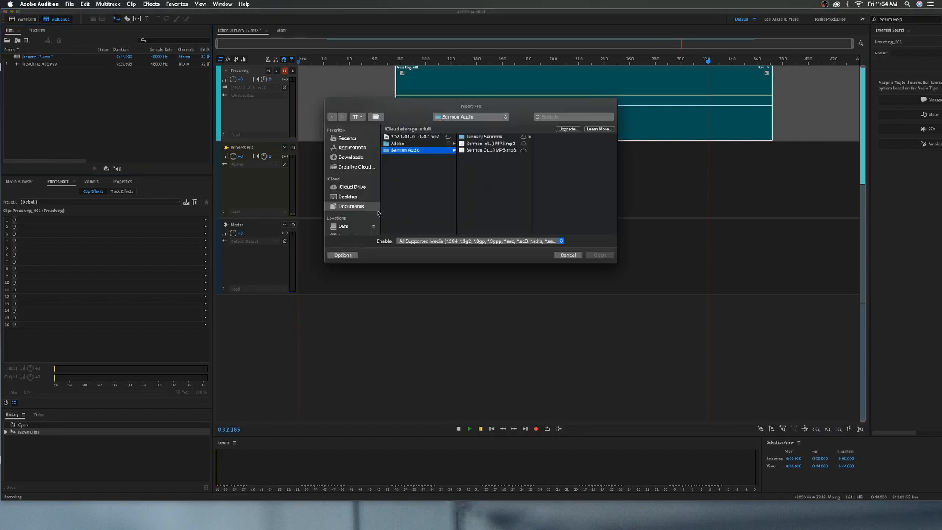
pyautogui.click(360, 207)
pyautogui.click(412, 150)
pyautogui.click(473, 144)
pyautogui.keyDown('shift'); pyautogui.click(473, 151); pyautogui.keyUp('shift')
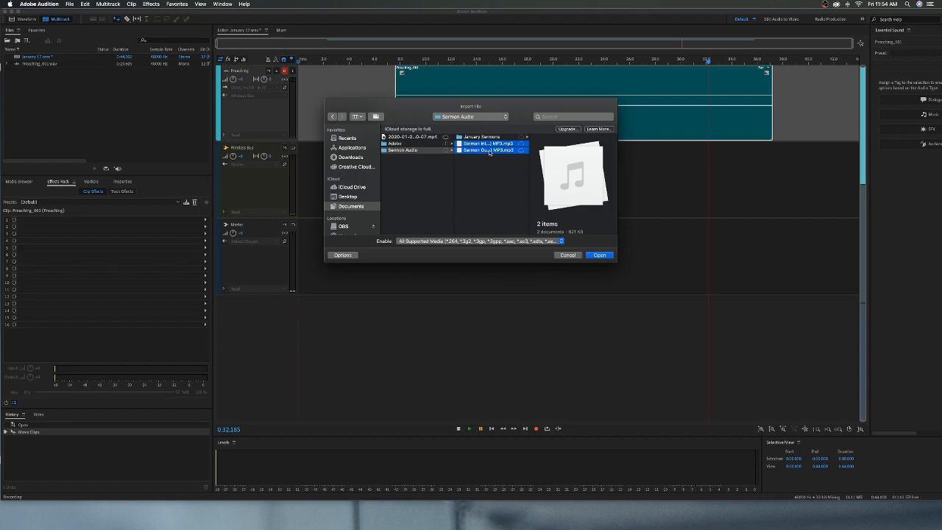
pyautogui.click(598, 256)
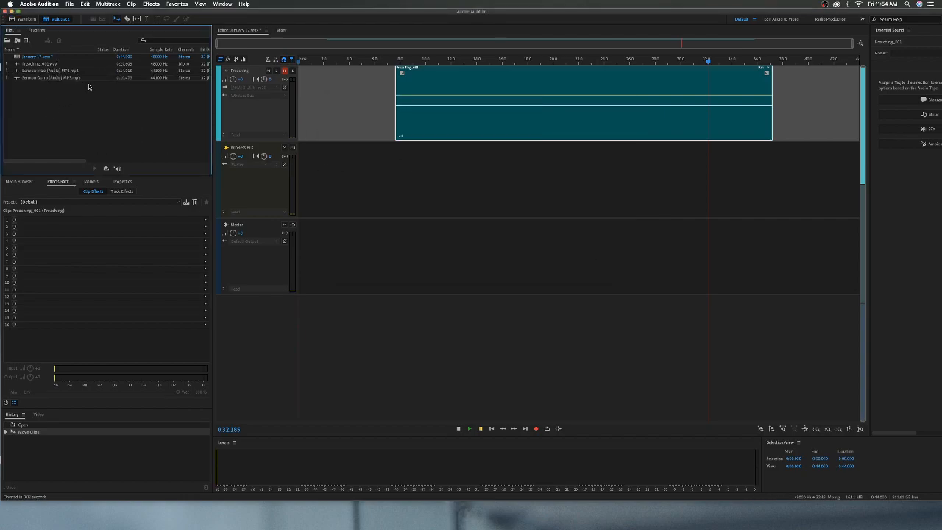
# Step: Arrange the Sermon Intro at the start of the Preaching track, the recorded clip after it, and the Sermon Outro last
pyautogui.moveTo(53, 72); pyautogui.dragTo(301, 77)
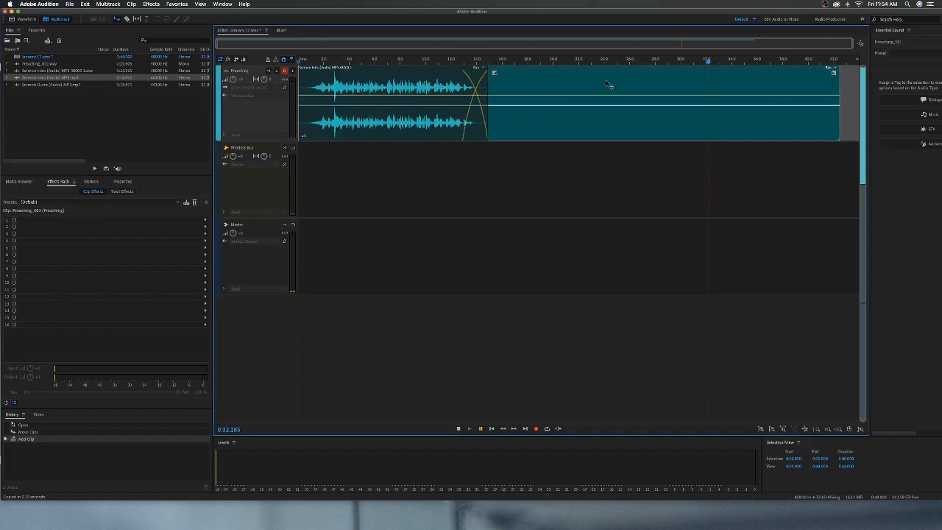
pyautogui.moveTo(609, 85); pyautogui.dragTo(618, 89)
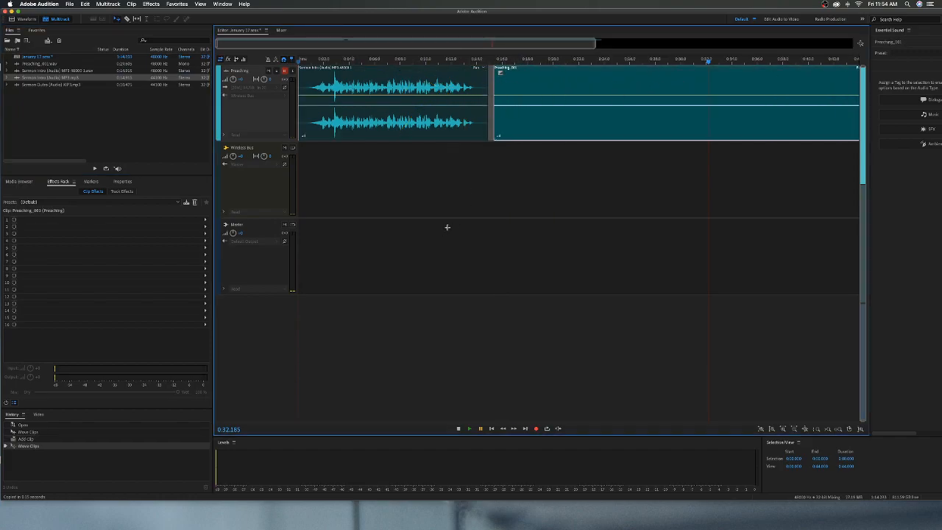
pyautogui.scroll(-3, 463, 56)
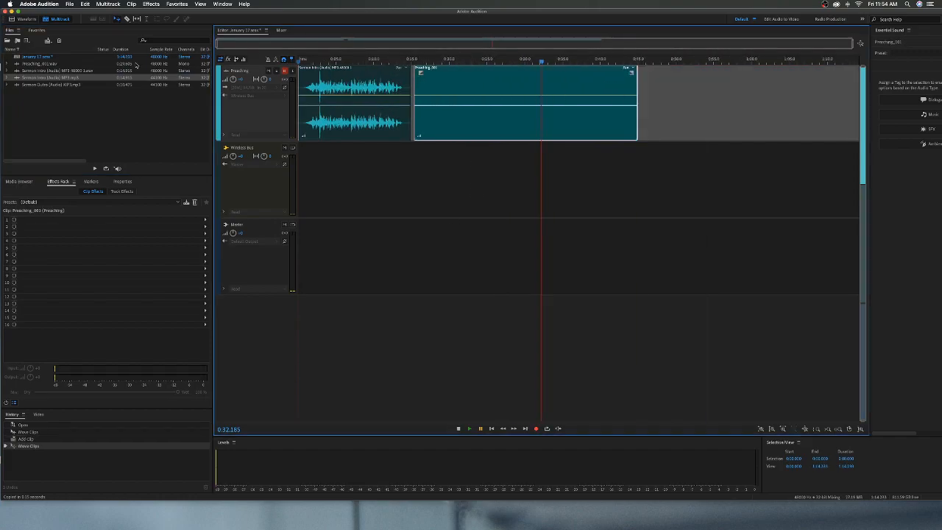
pyautogui.click(60, 87)
pyautogui.moveTo(53, 85); pyautogui.dragTo(657, 127)
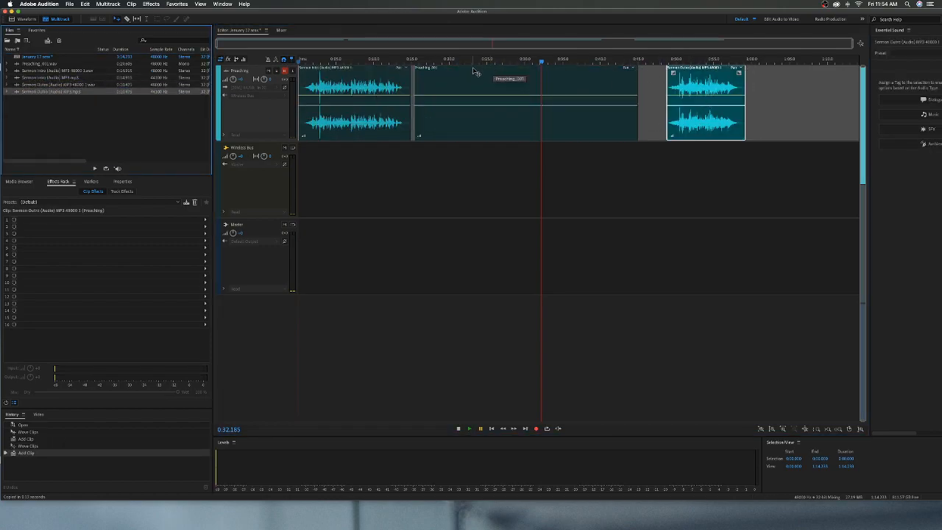
# Step: Overlap the recorded clip with the intro's end and the outro with the recording's end to create crossfades
pyautogui.moveTo(483, 68); pyautogui.dragTo(472, 72)
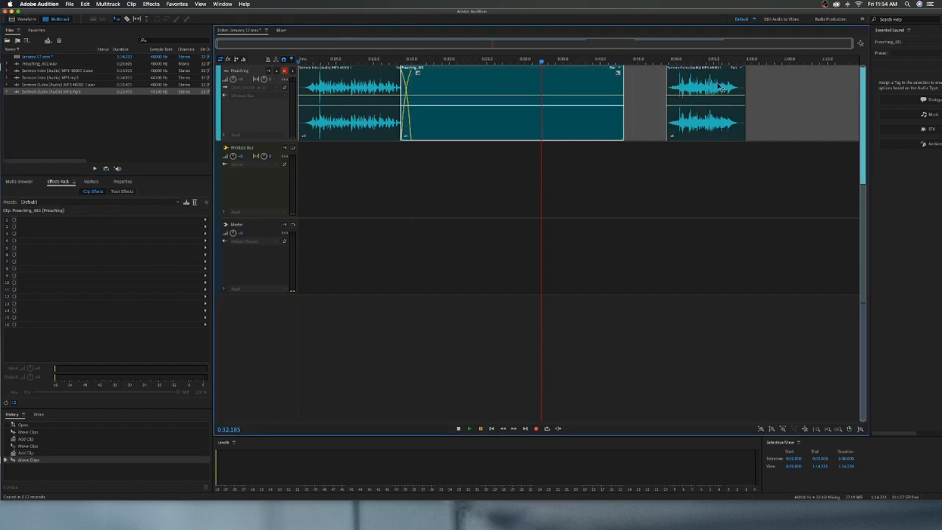
pyautogui.moveTo(712, 72); pyautogui.dragTo(662, 72)
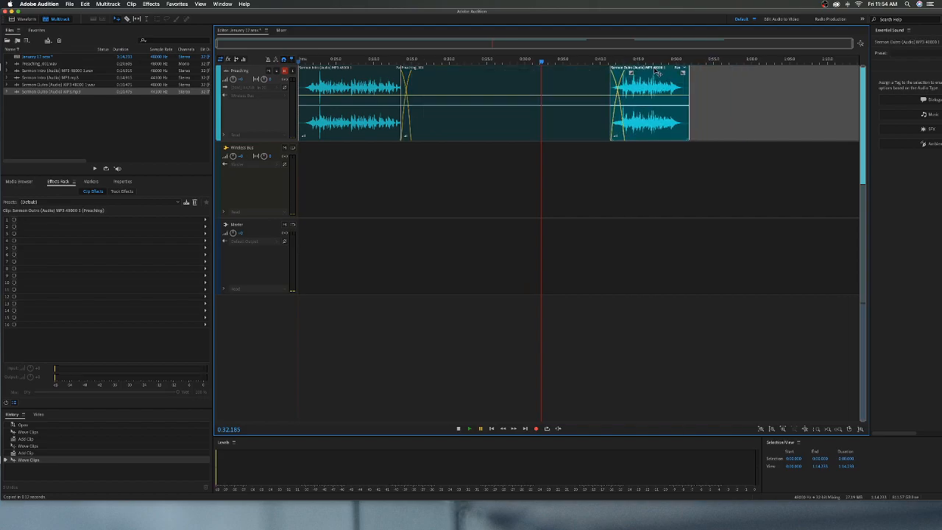
pyautogui.click(727, 111)
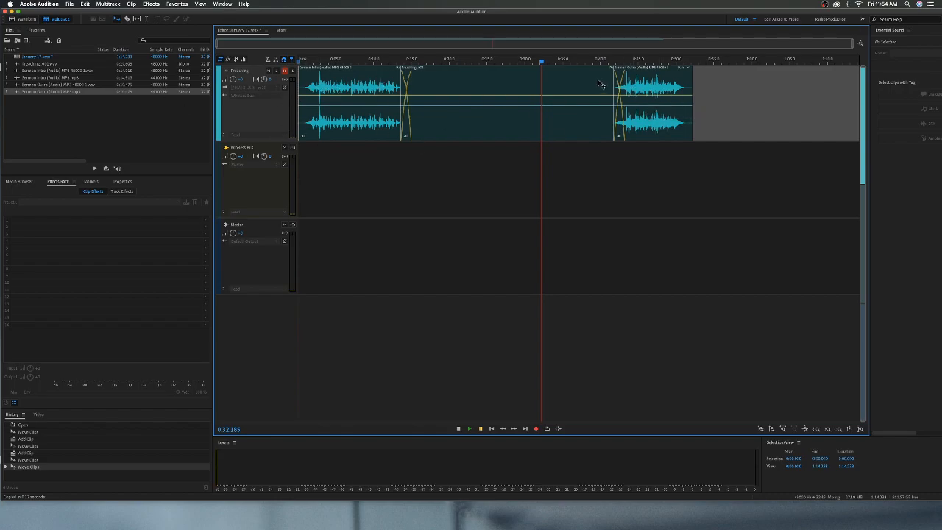
# Step: Export a mixdown of the entire session as the MP3 file January 17_mixdown.mp3 into the January 17 folder
pyautogui.click(73, 5)
pyautogui.moveTo(114, 137)
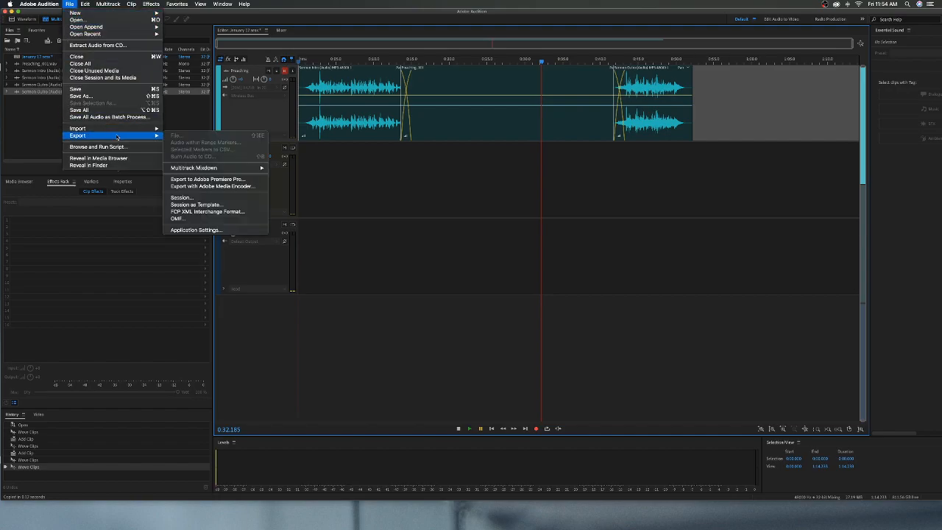
pyautogui.moveTo(145, 136)
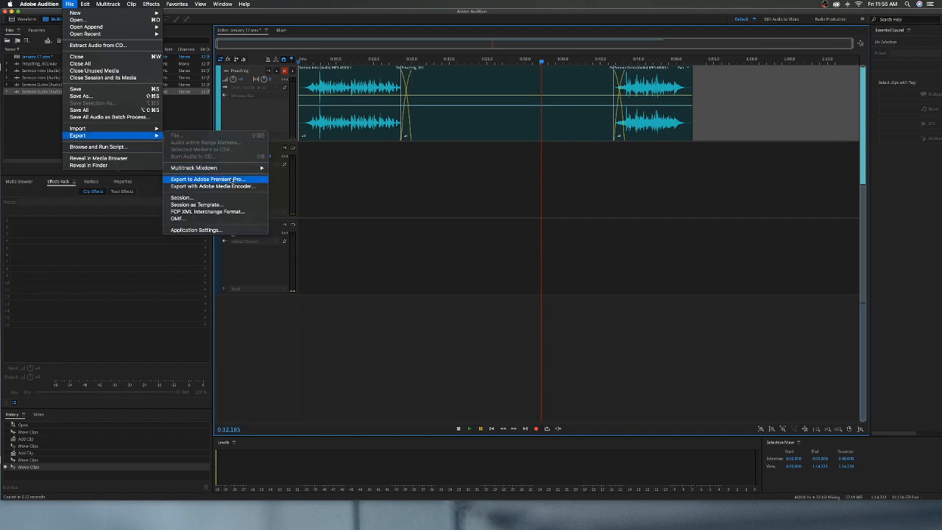
pyautogui.moveTo(205, 170)
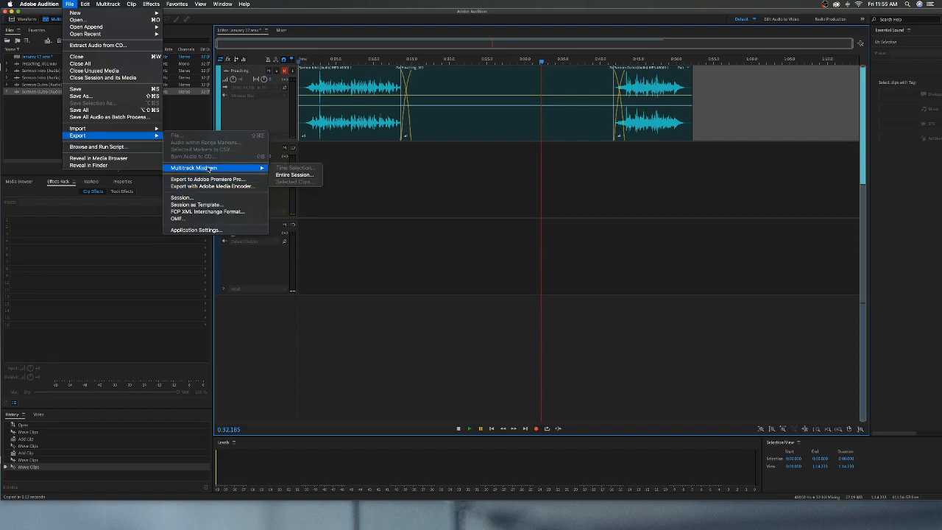
pyautogui.click(295, 175)
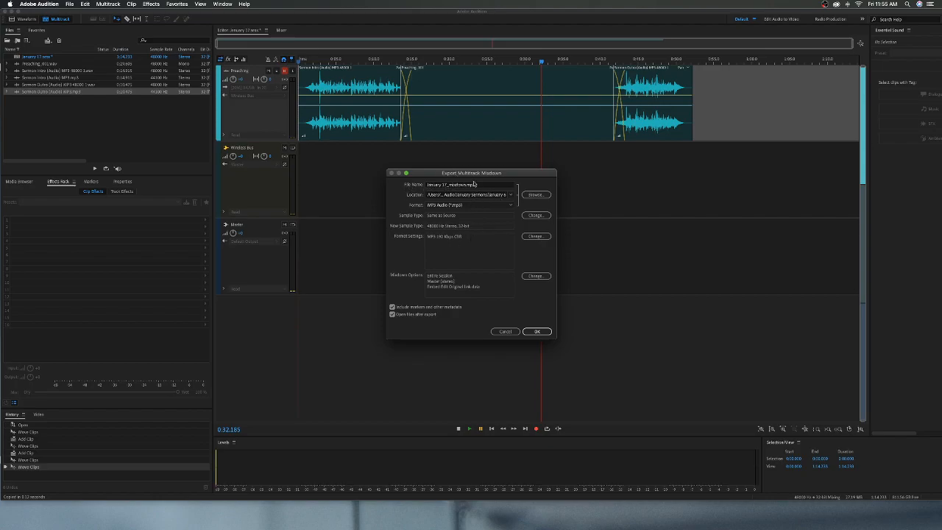
pyautogui.click(535, 195)
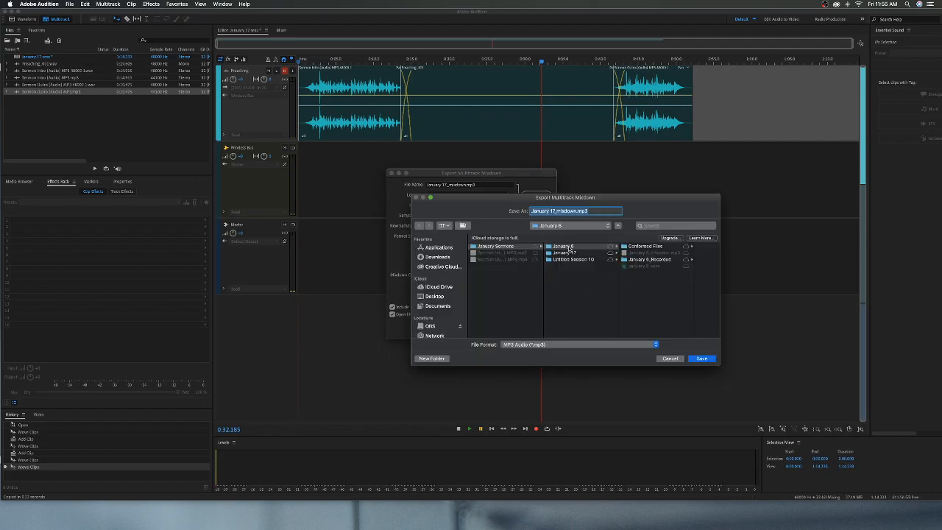
pyautogui.click(565, 253)
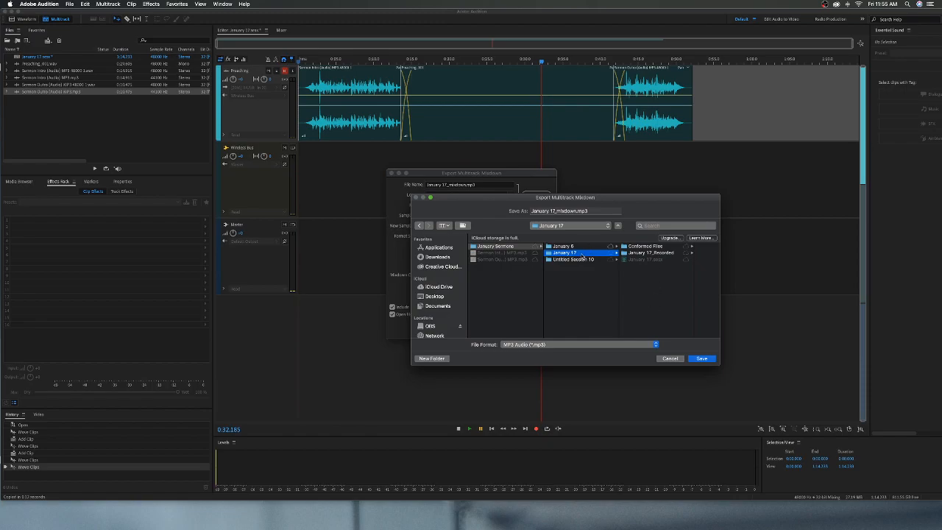
pyautogui.click(702, 358)
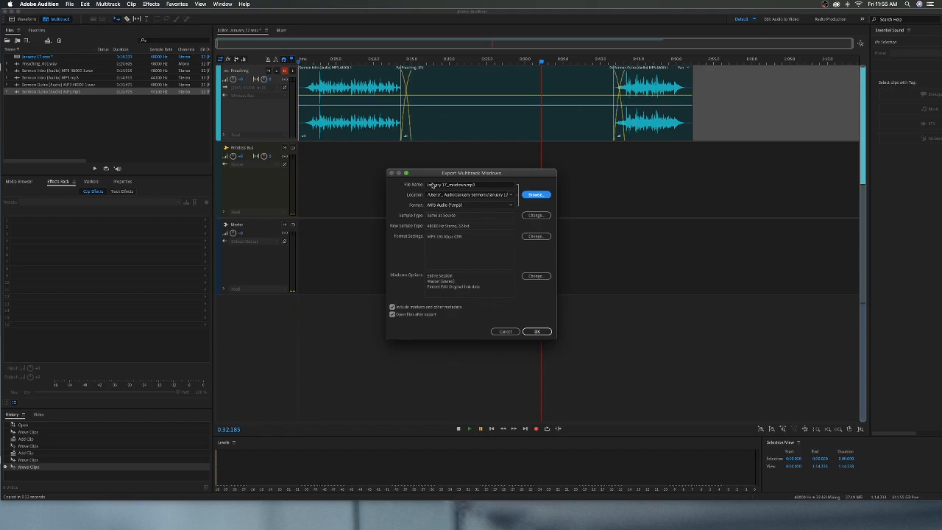
pyautogui.click(537, 331)
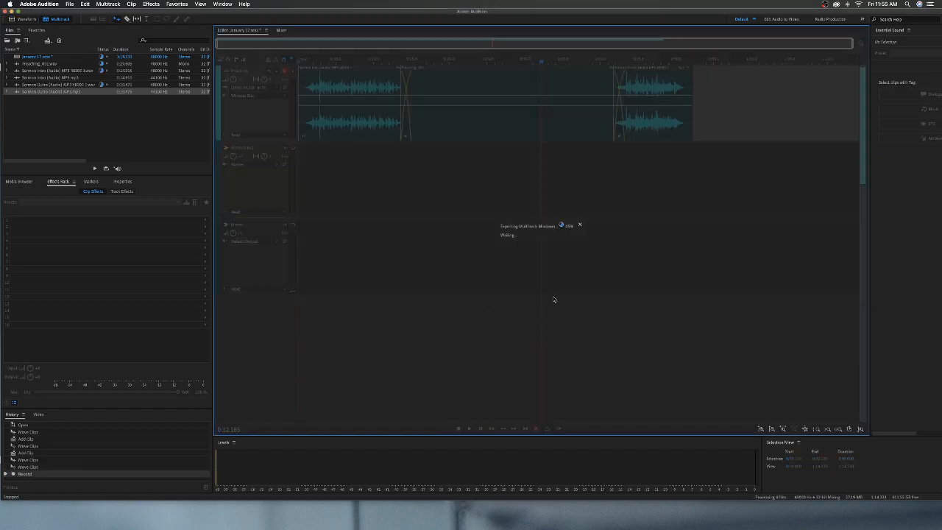
pyautogui.moveTo(467, 524)
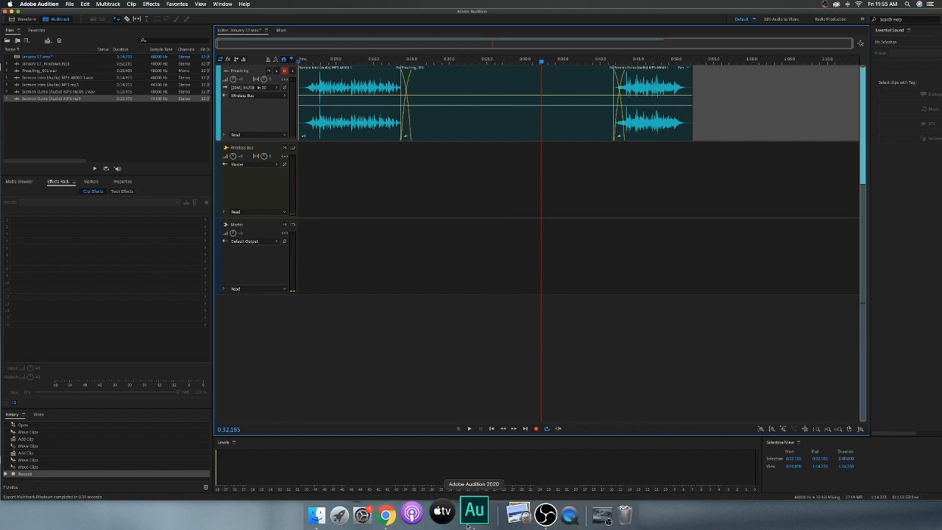
# Step: Switch to Chrome, go to cms.churchplantmedia.com and log in with the saved credentials
pyautogui.click(410, 522)
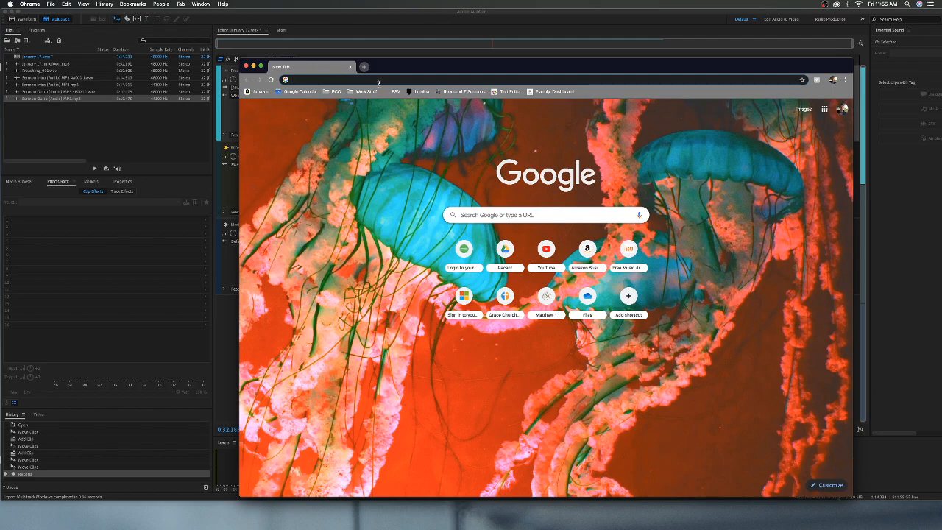
pyautogui.write('cms')
pyautogui.press('Return')
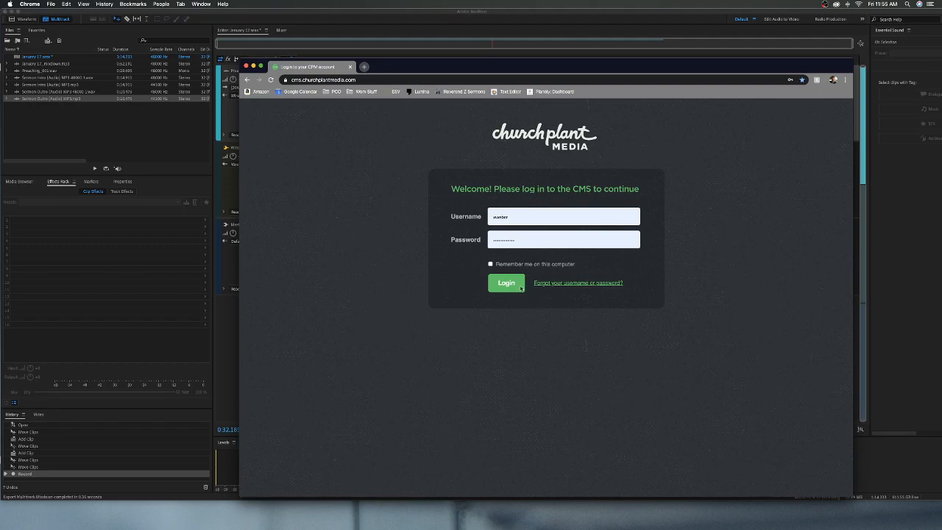
pyautogui.click(520, 287)
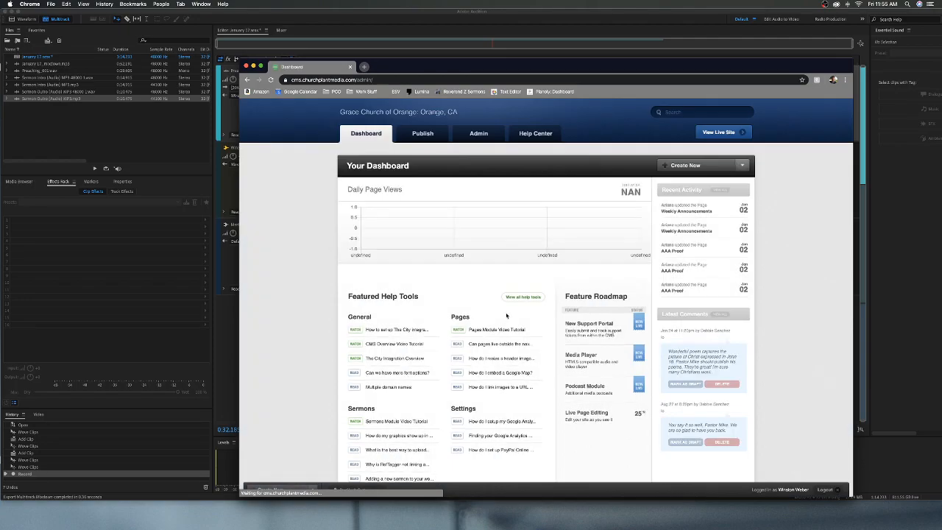
# Step: Open the draft sermon "Purposefully Yielding to Christ" for editing from the published content's sermon list
pyautogui.click(423, 133)
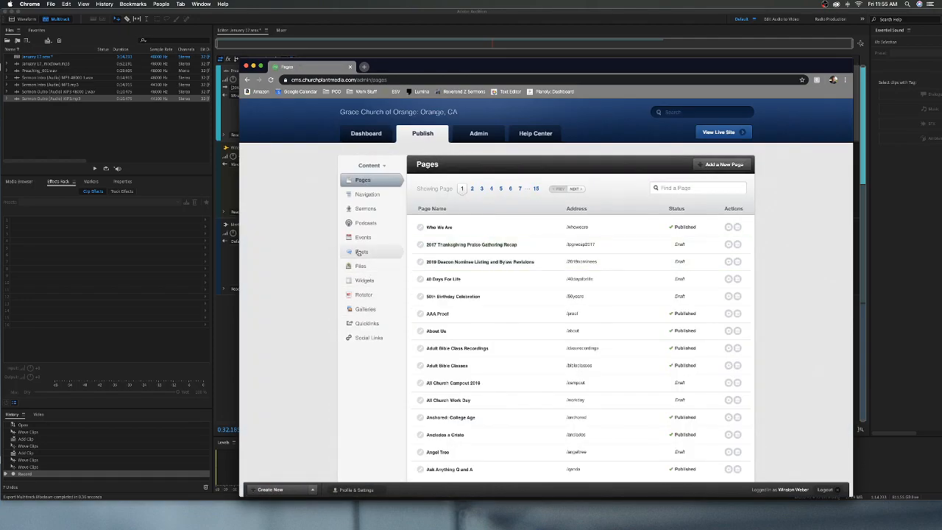
pyautogui.click(365, 210)
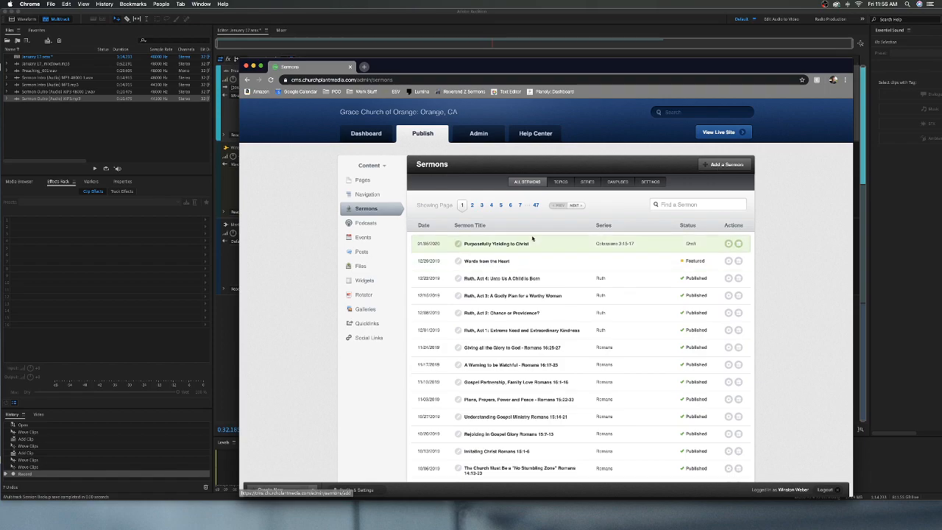
pyautogui.click(506, 245)
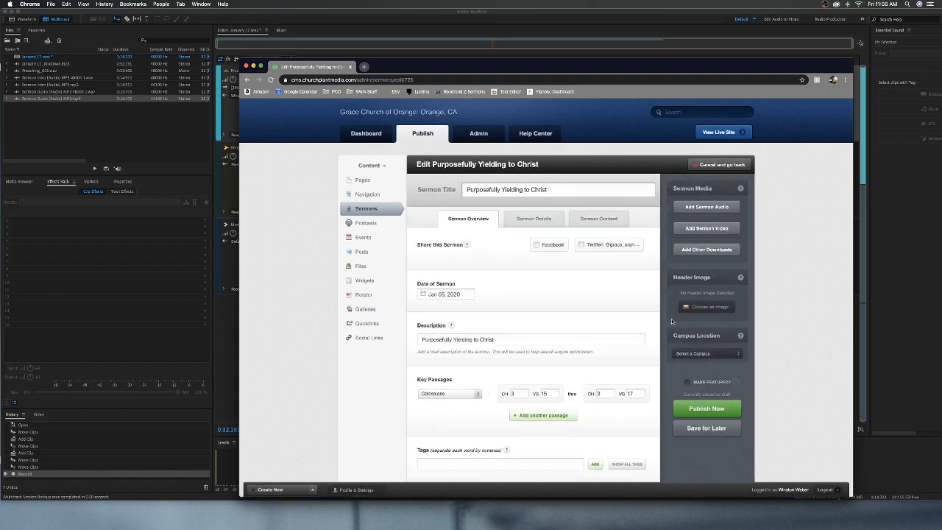
# Step: Try to upload January 17_mixdown.mp3 as the sermon audio from Documents > Sermon Audio > January Sermons > January 17
pyautogui.click(699, 207)
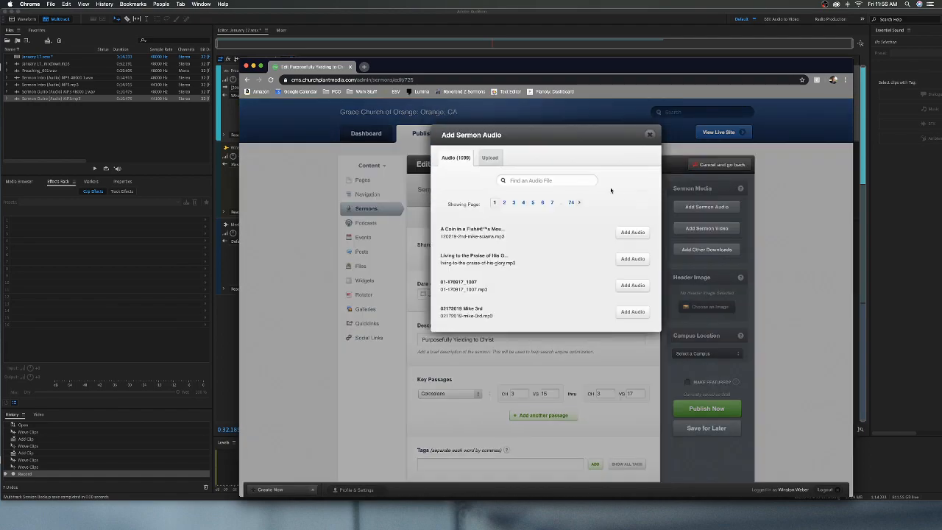
pyautogui.click(484, 158)
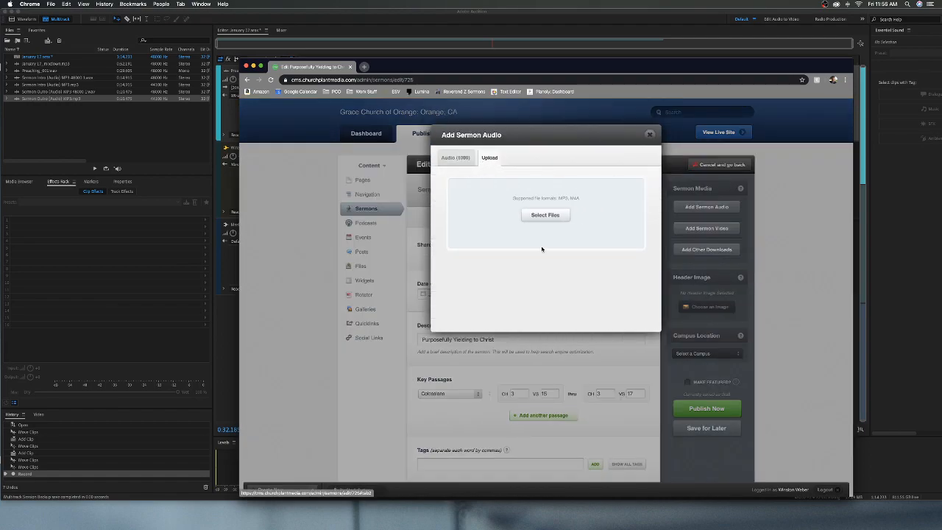
pyautogui.click(548, 216)
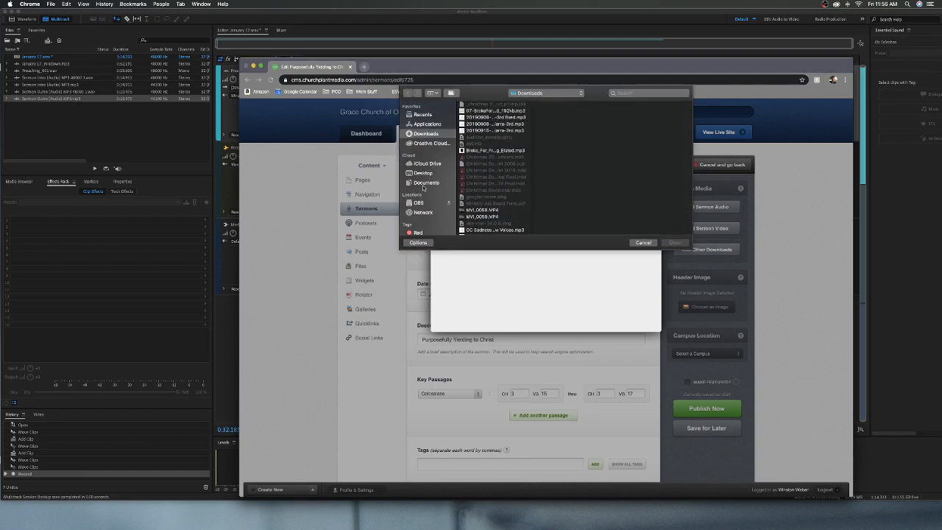
pyautogui.click(424, 183)
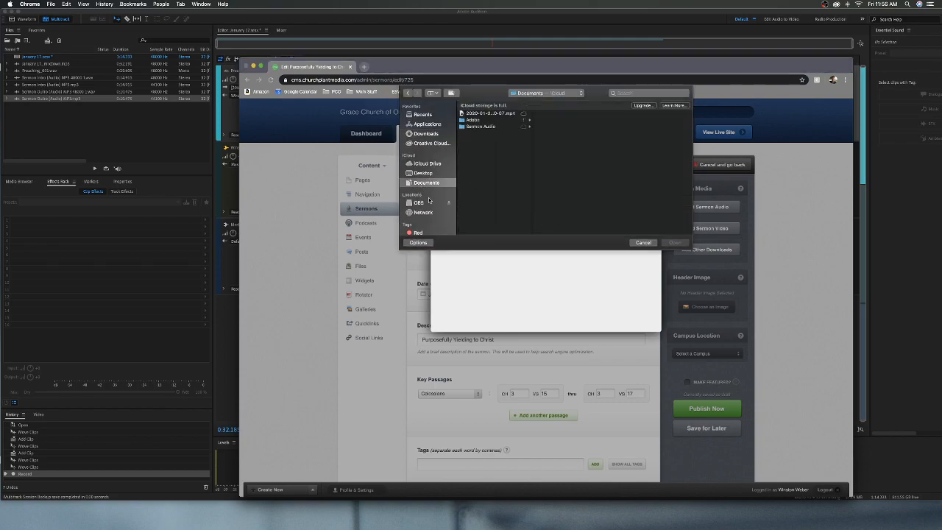
pyautogui.click(470, 127)
pyautogui.click(556, 115)
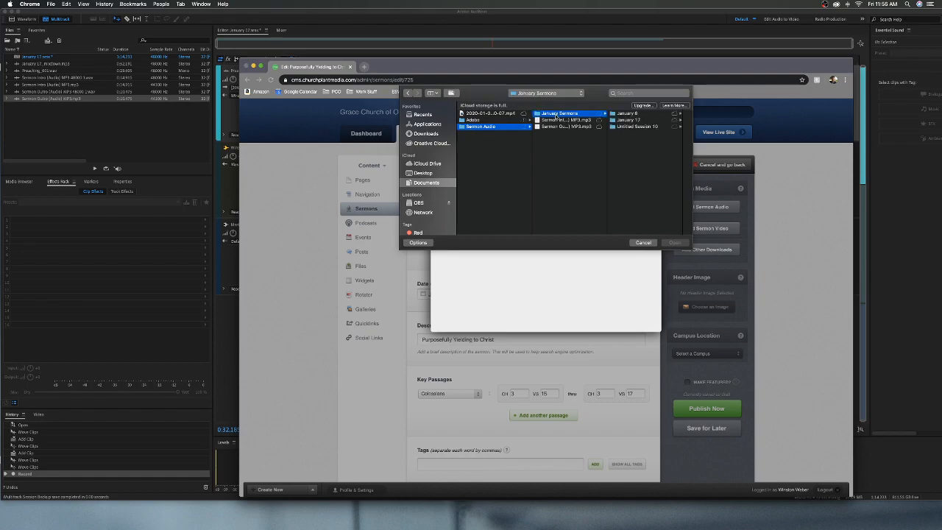
pyautogui.click(622, 119)
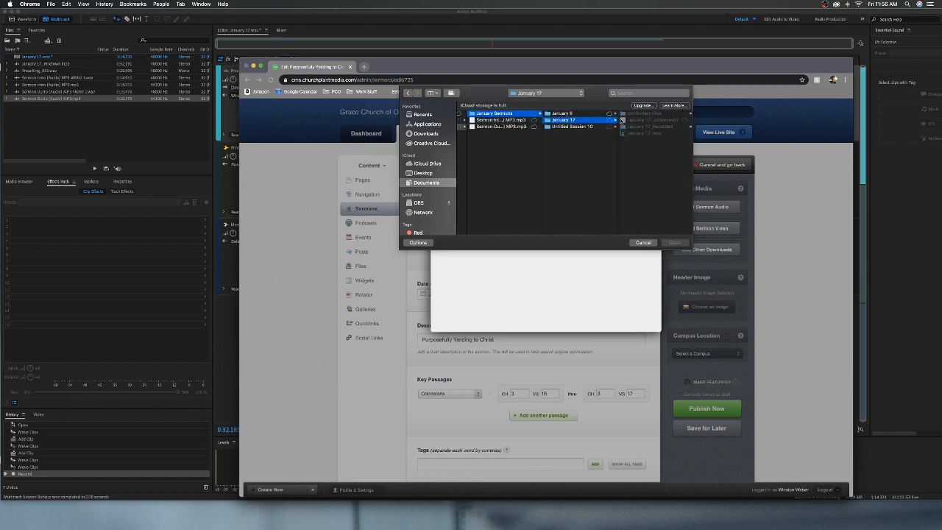
pyautogui.click(657, 120)
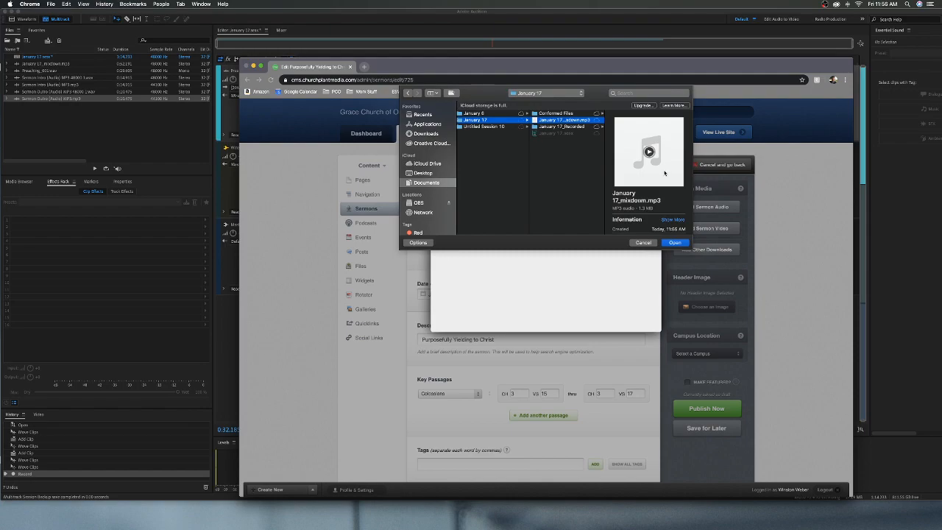
pyautogui.click(684, 244)
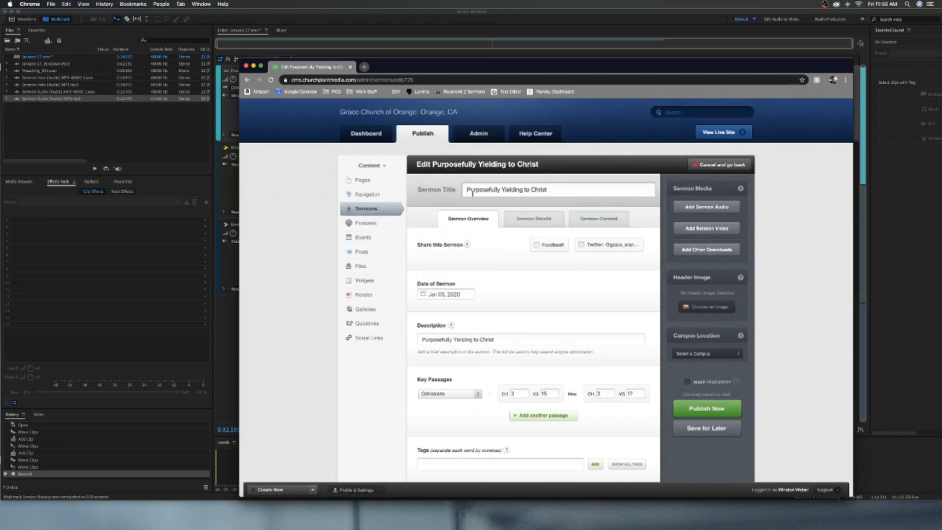
# Step: Cancel editing the sermon and minimize the browser window to return to Adobe Audition
pyautogui.click(713, 170)
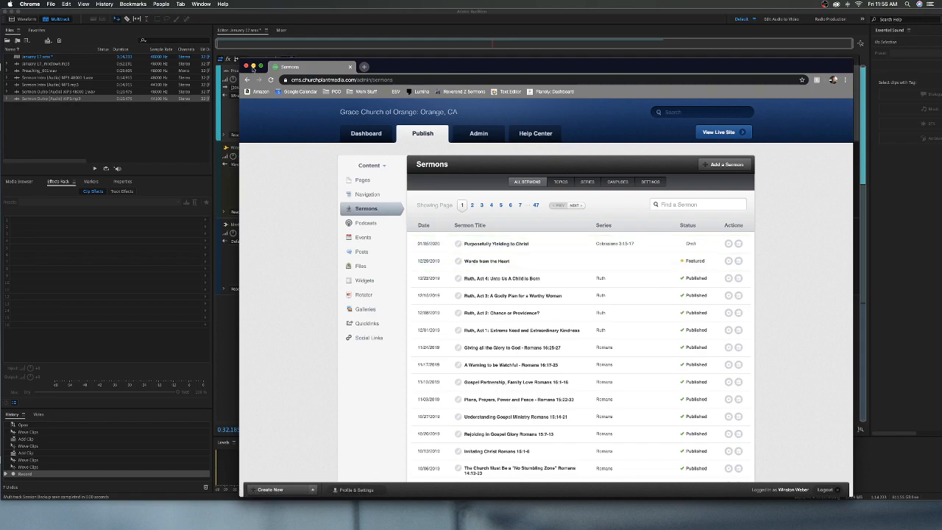
pyautogui.click(253, 67)
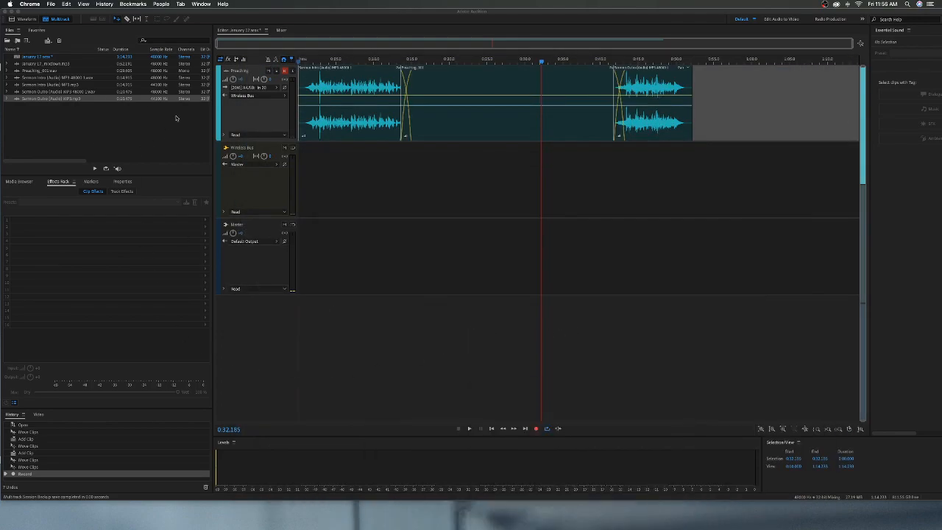